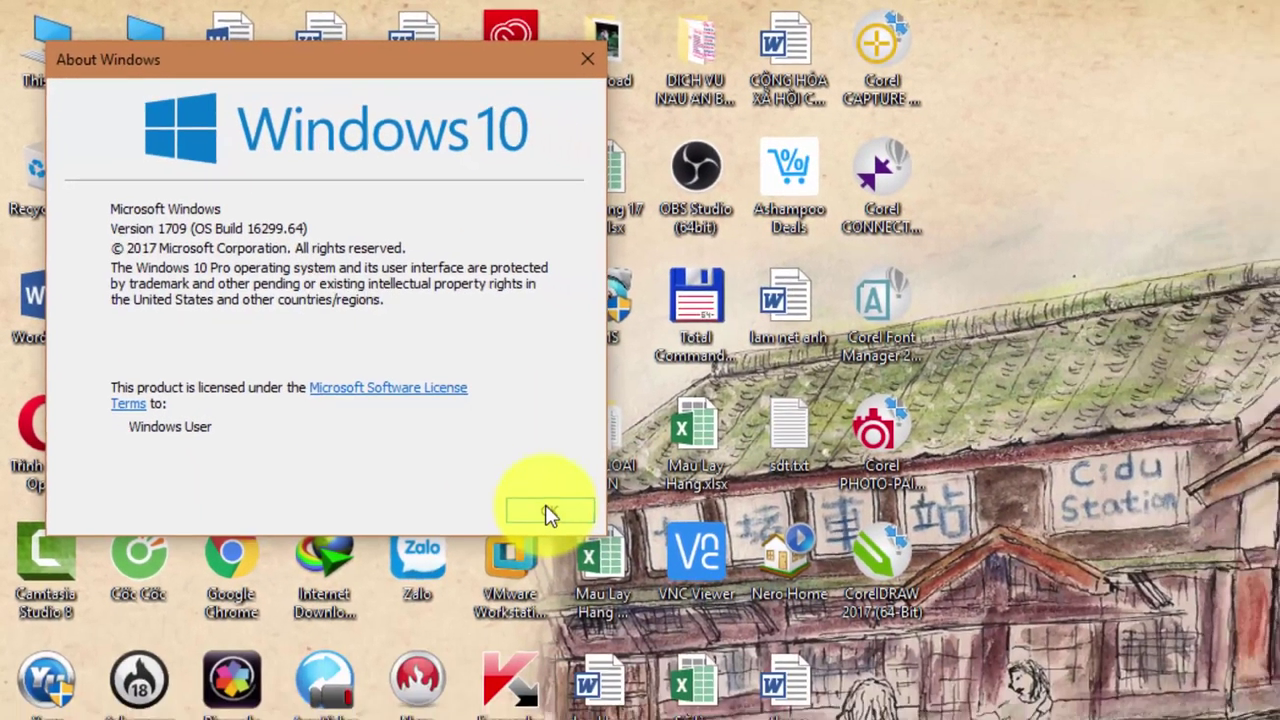
Close the About Windows dialog and open Local Disk (C:) from This PC
left_click(659, 612)
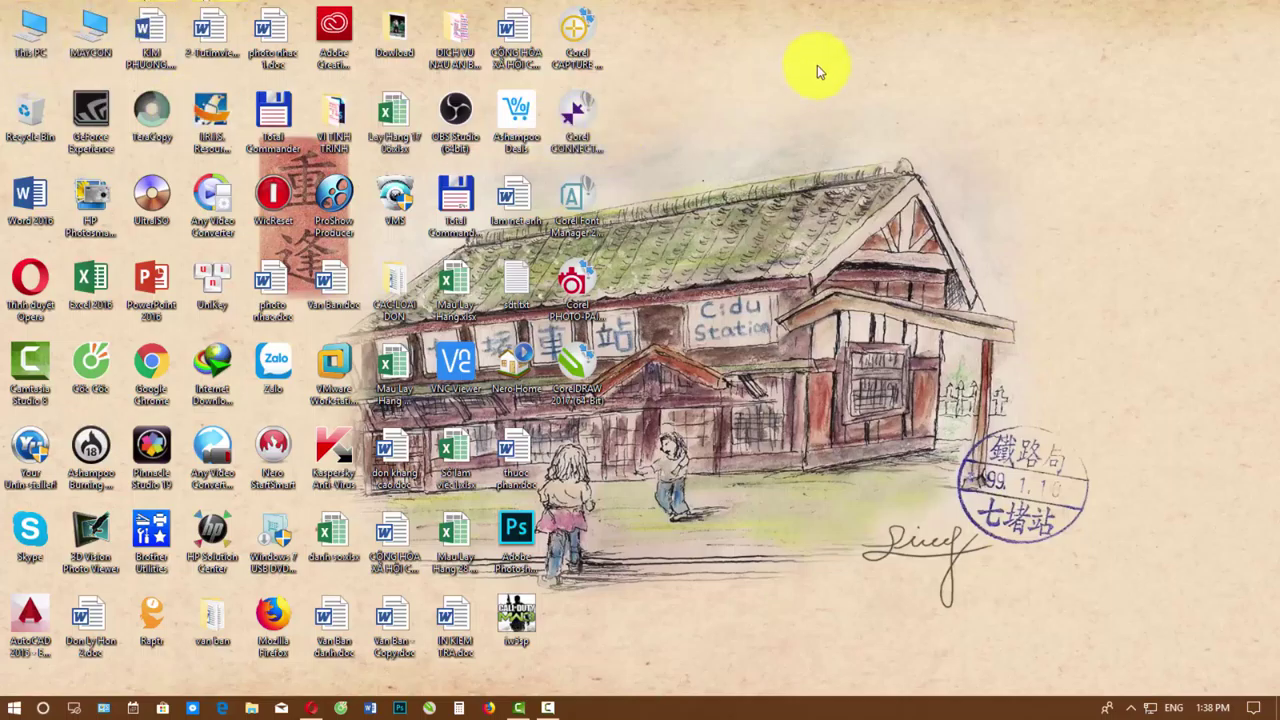
double_click(30, 25)
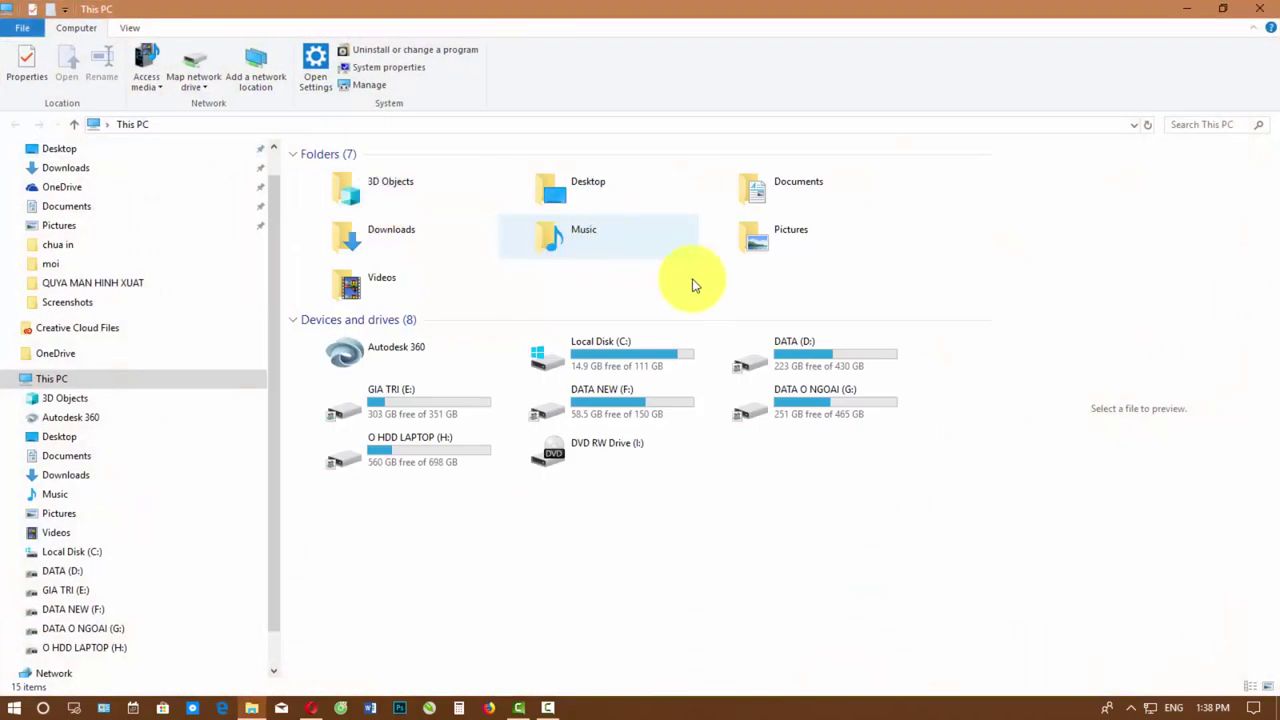
left_click(608, 368)
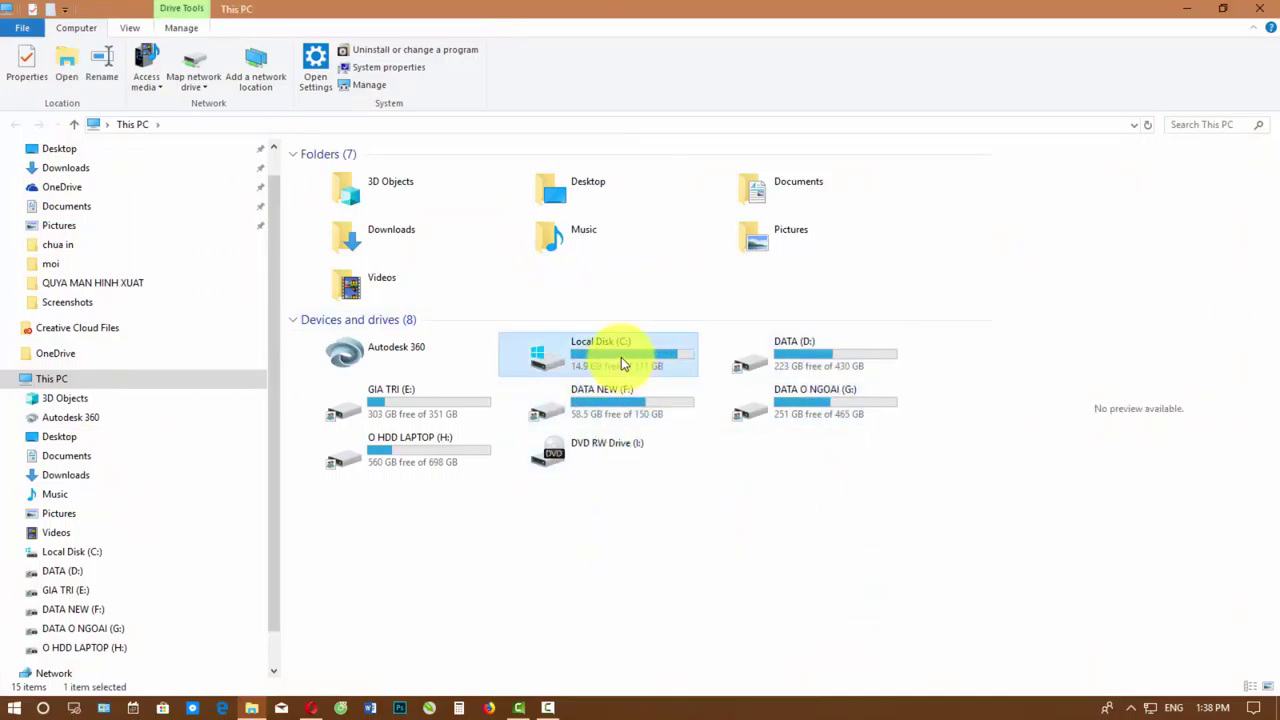
double_click(622, 363)
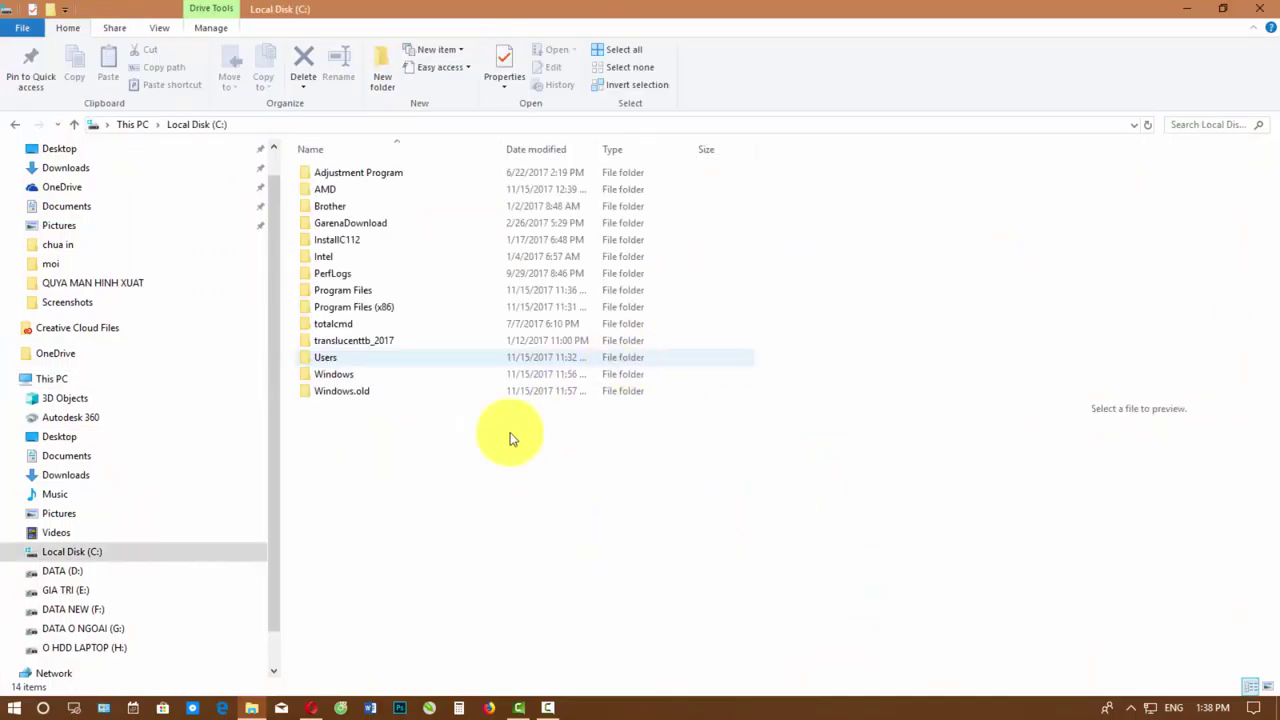
Check the properties of the Windows.old folder on drive C: and close the folder window
right_click(356, 392)
key("Escape")
right_click(343, 393)
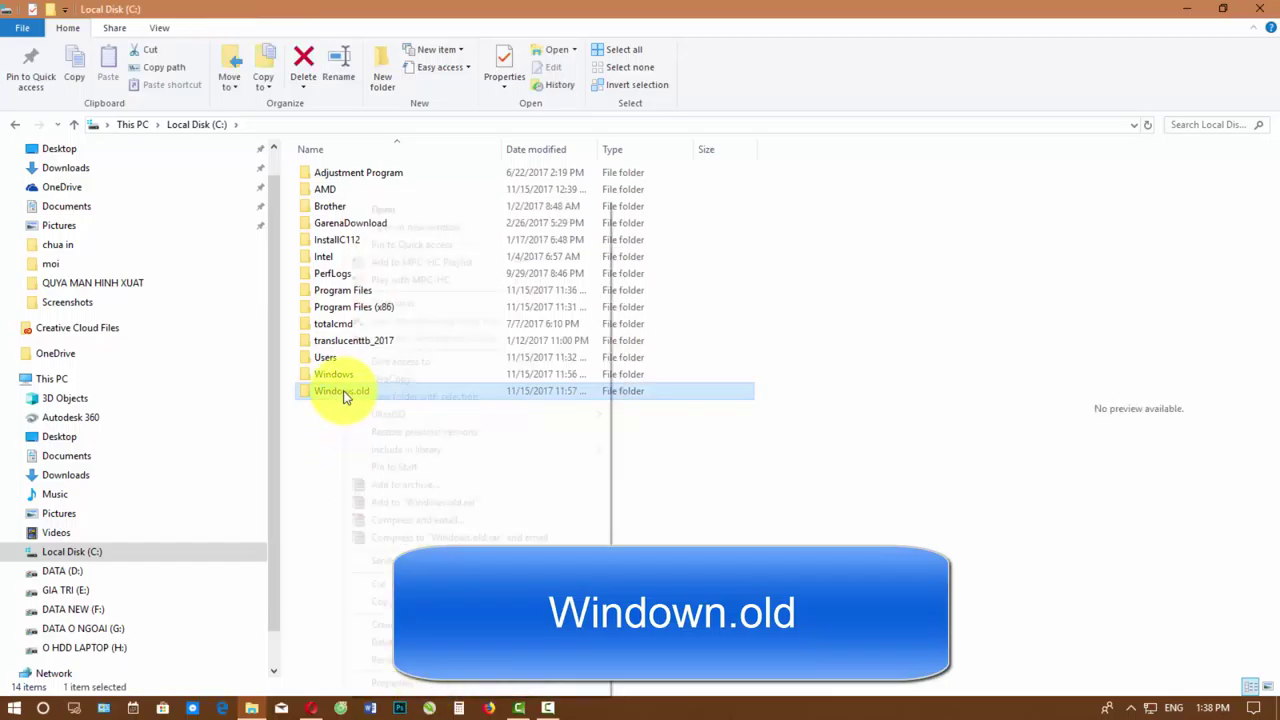
left_click(378, 682)
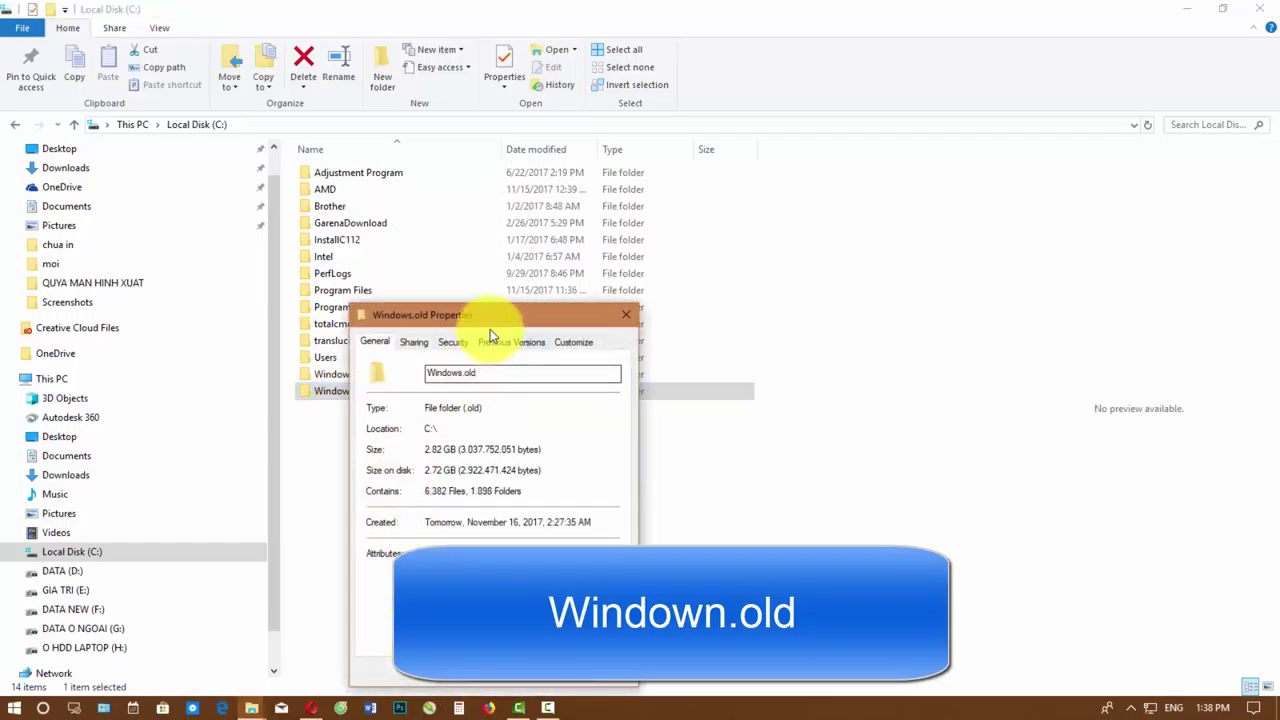
left_click_drag(492, 320, 402, 172)
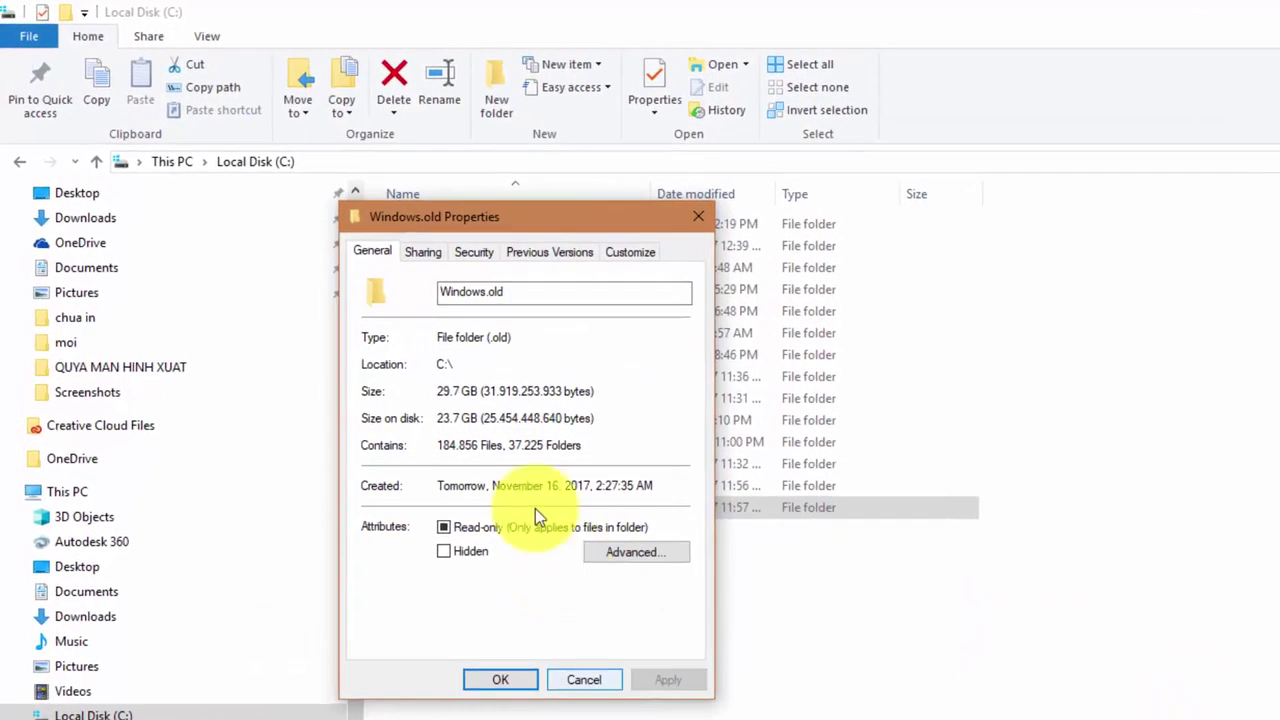
left_click(584, 679)
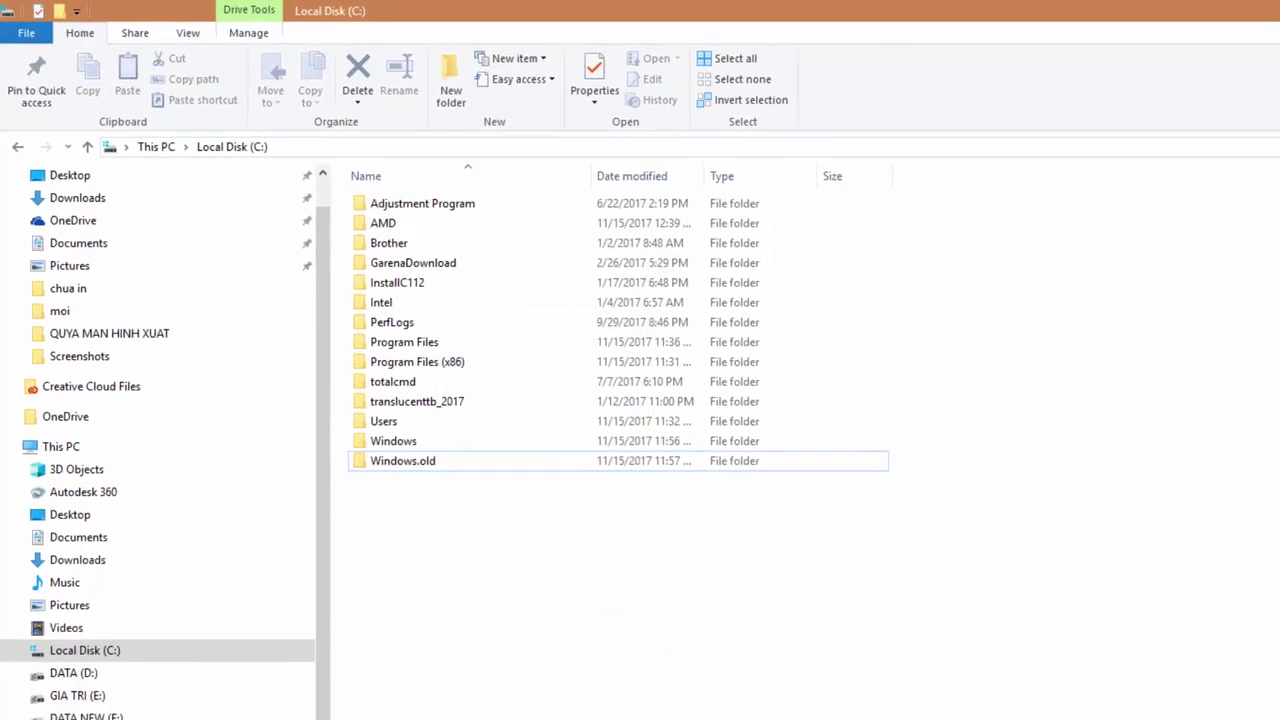
left_click(436, 463)
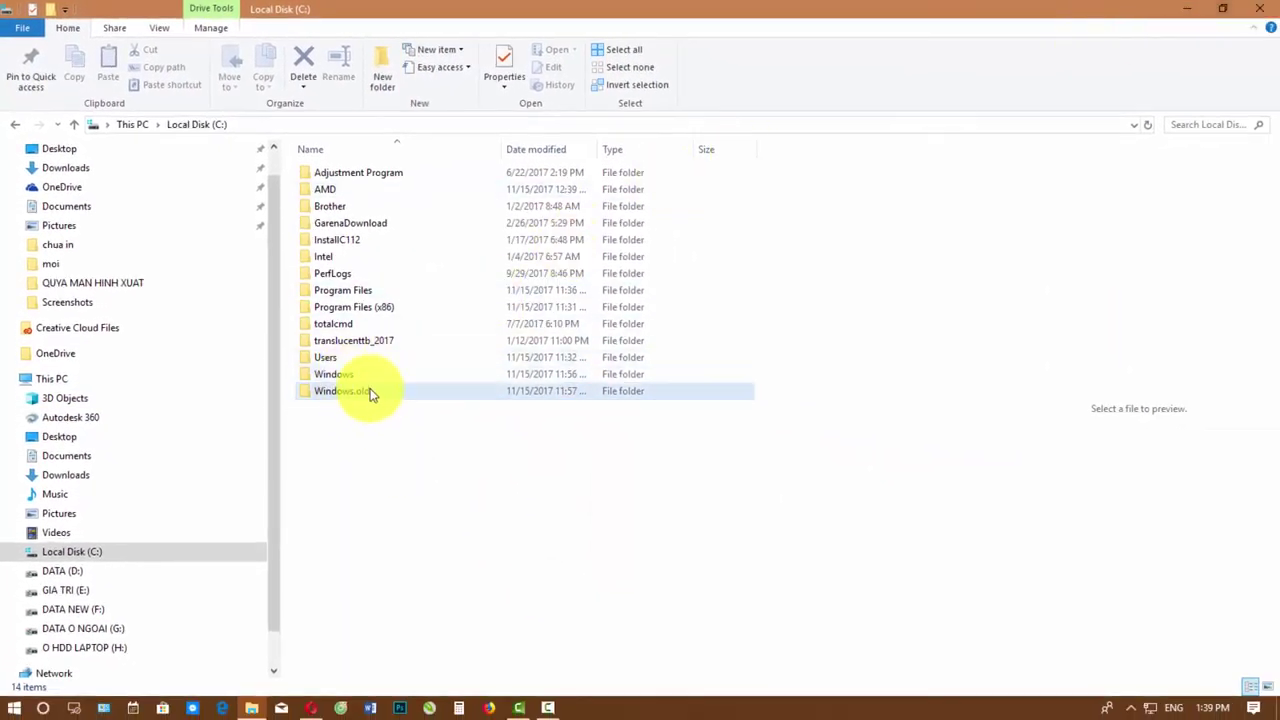
left_click(1265, 12)
Open the Storage page of the System category in Windows Settings
left_click(14, 708)
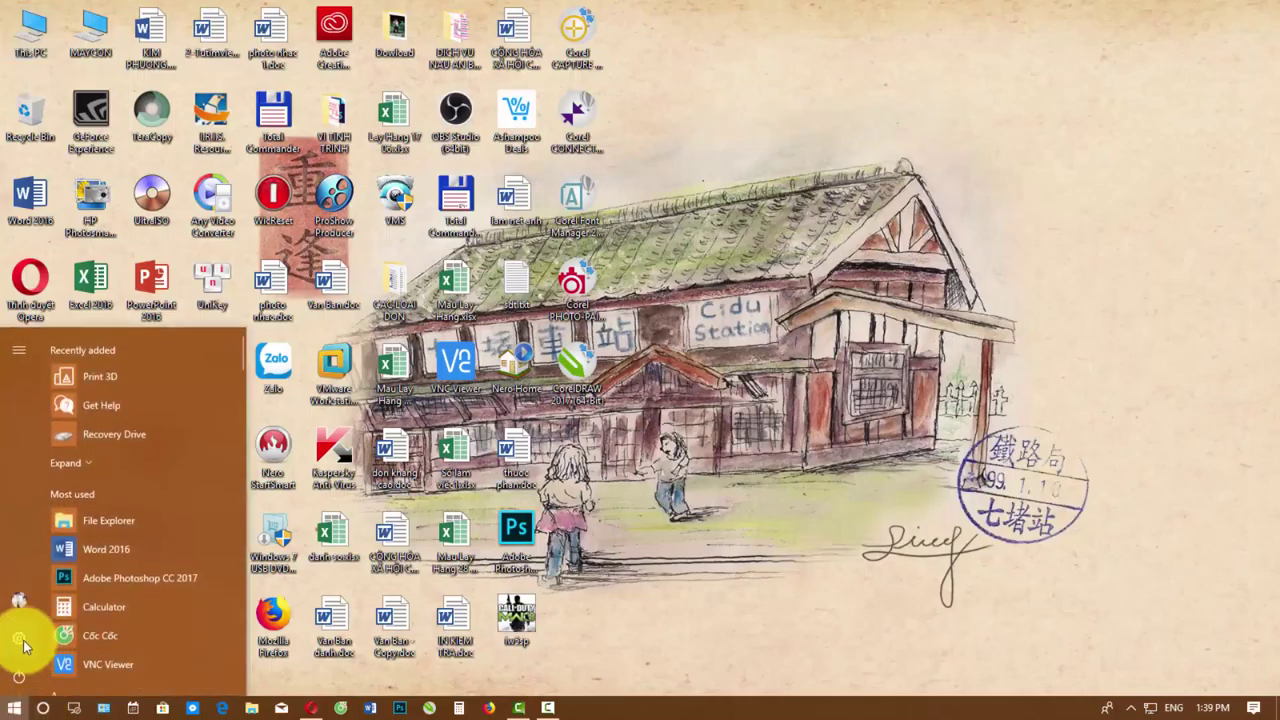
left_click(20, 639)
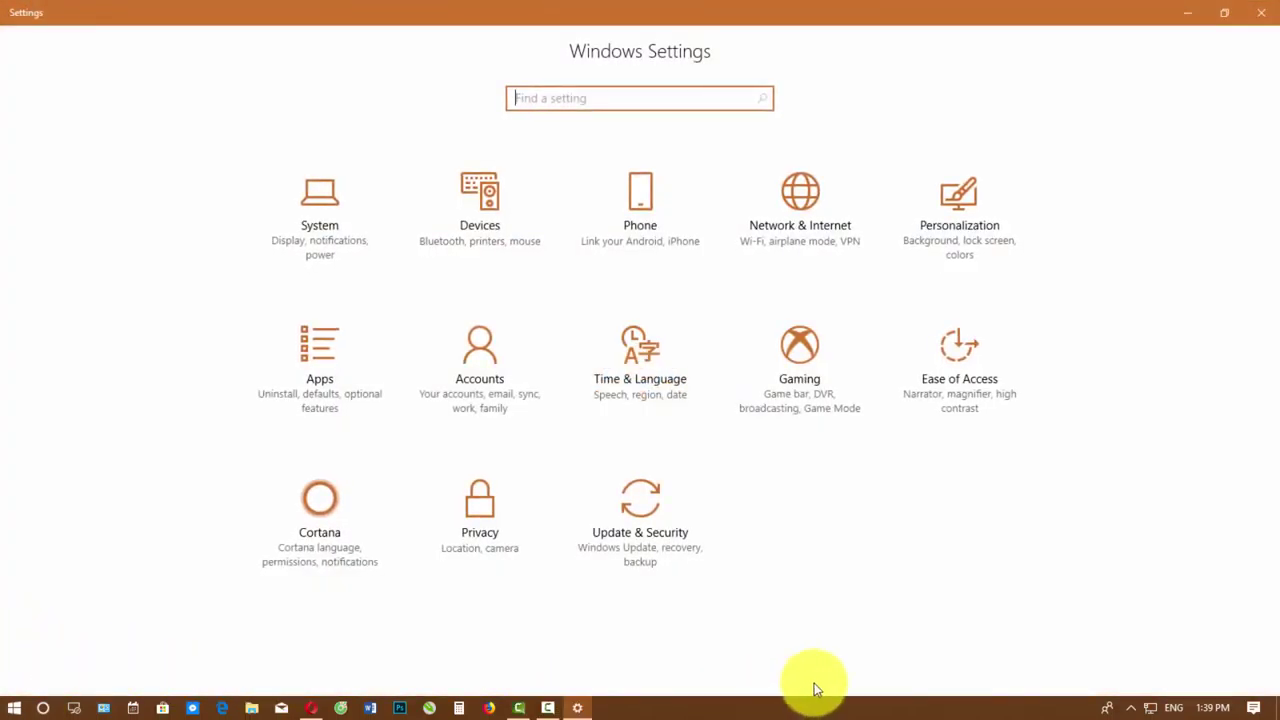
left_click(323, 238)
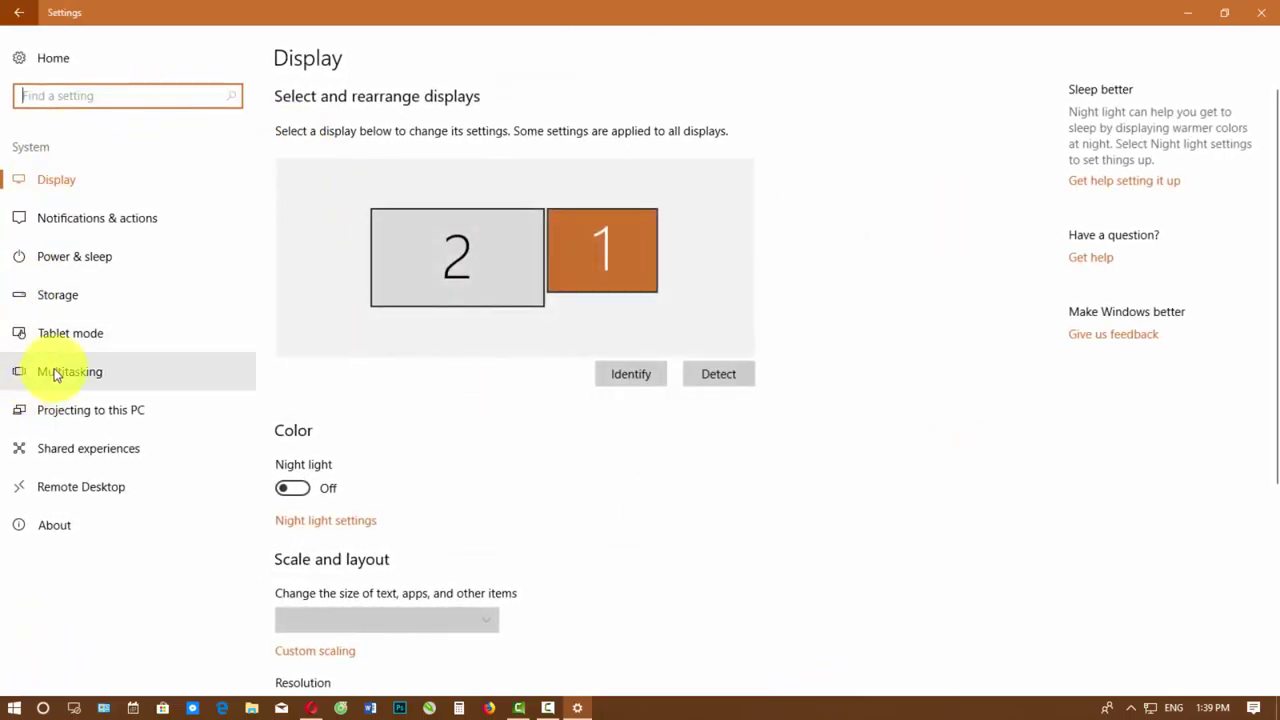
left_click(30, 303)
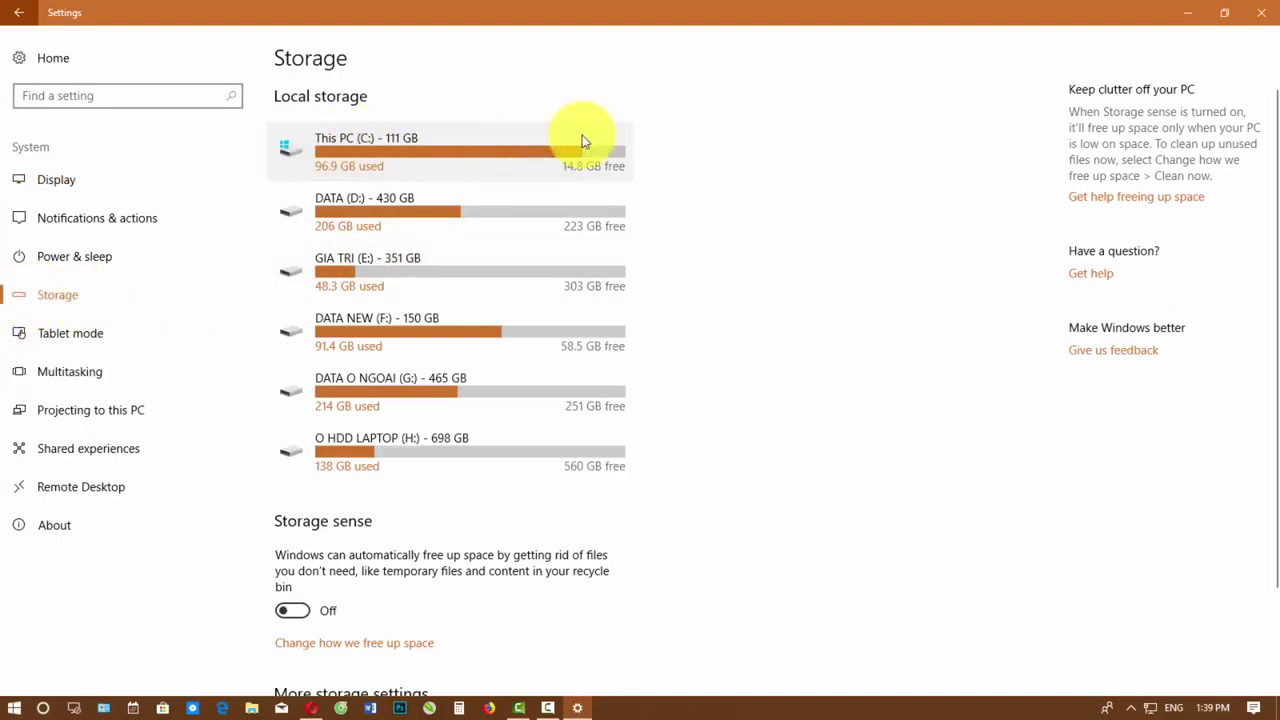
Select Previous version of Windows among the temporary files of This PC (C:) and remove it
left_click(347, 162)
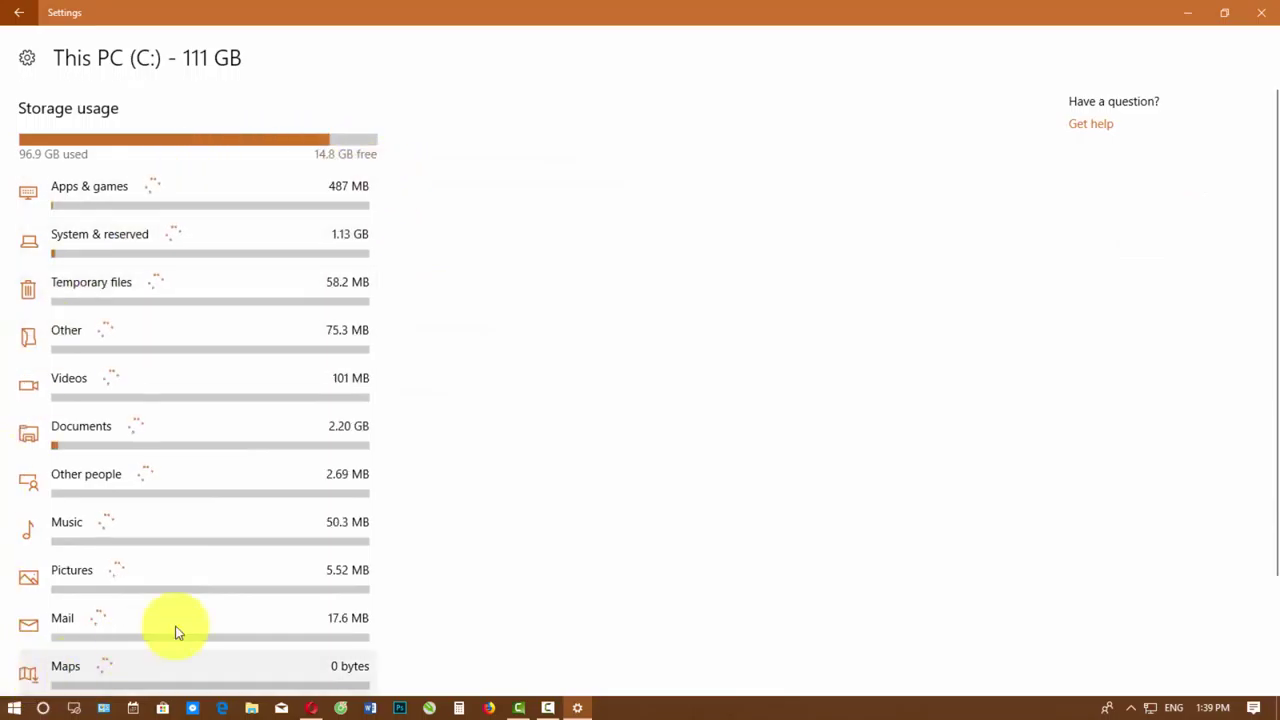
scroll(184, 212, "down", 1)
scroll(182, 220, "down", 3)
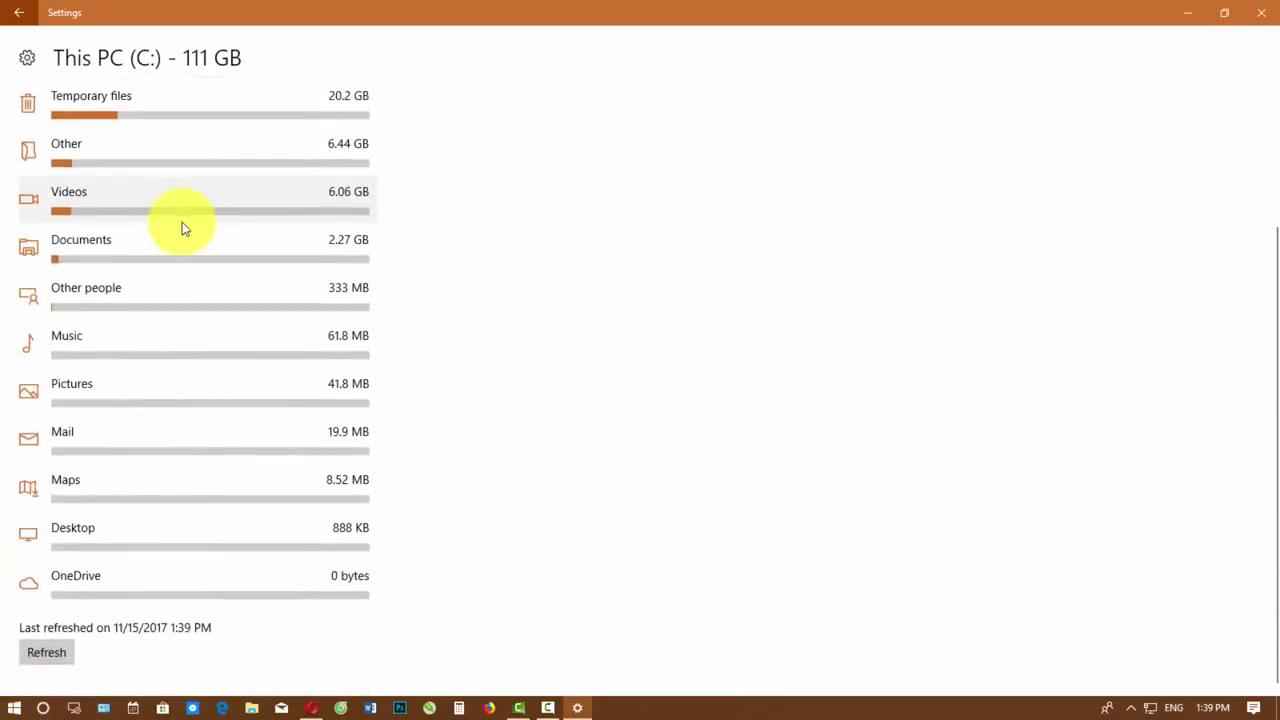
scroll(180, 250, "up", 4)
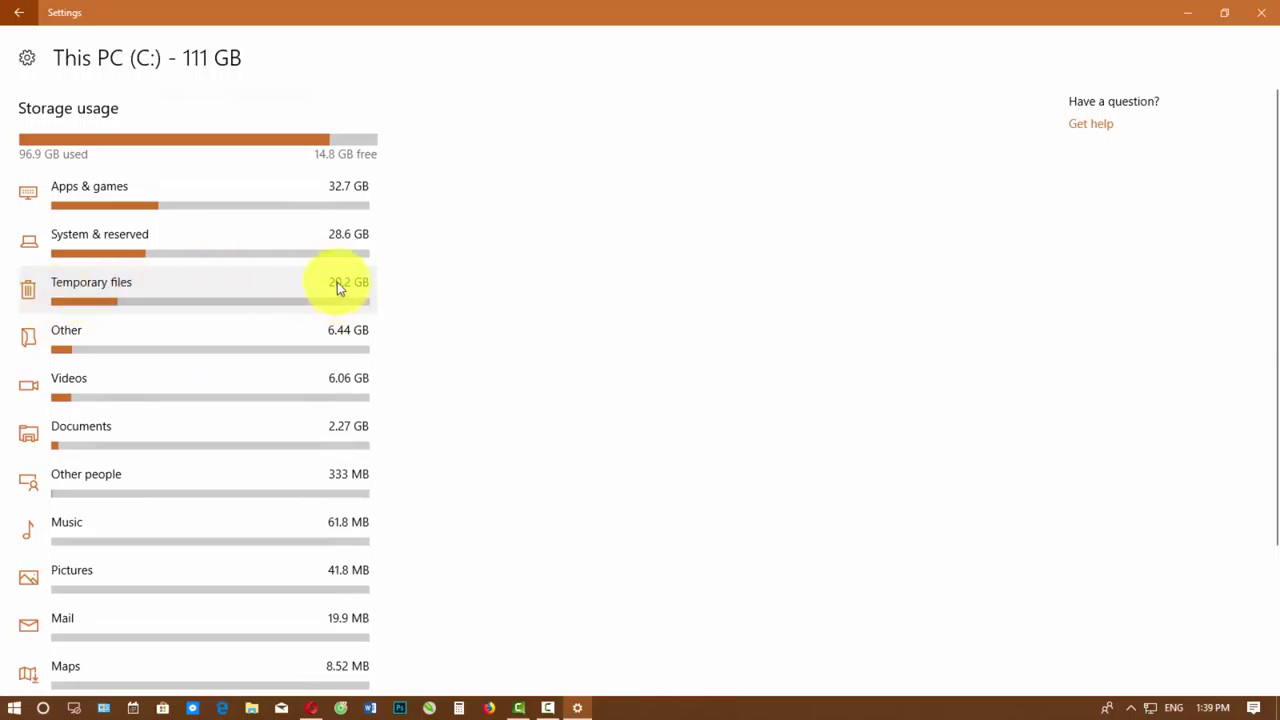
left_click(308, 287)
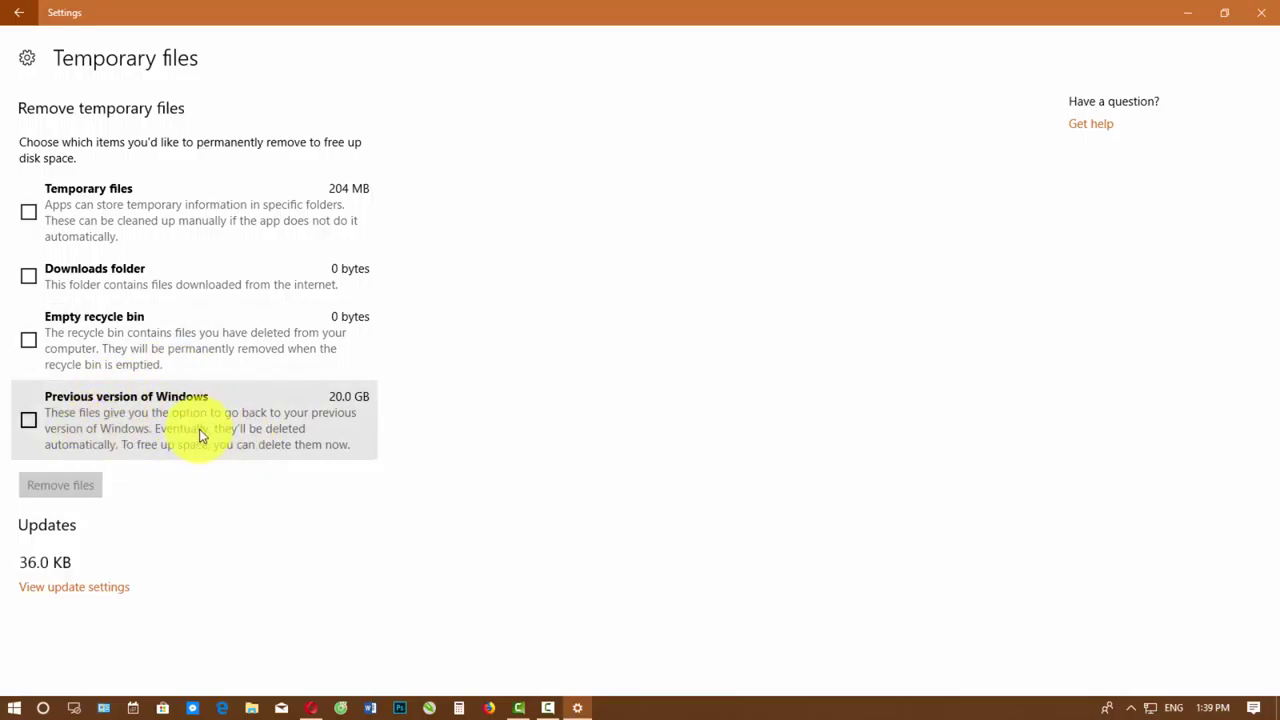
left_click(28, 421)
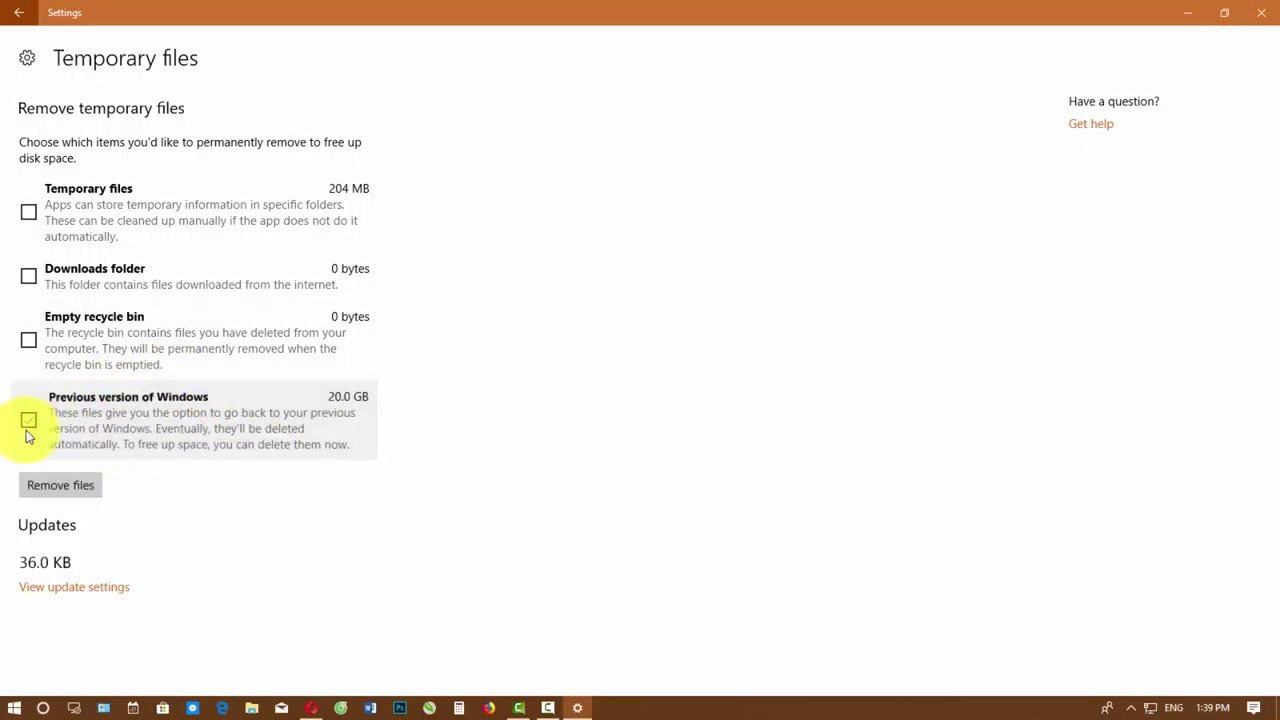
left_click(46, 486)
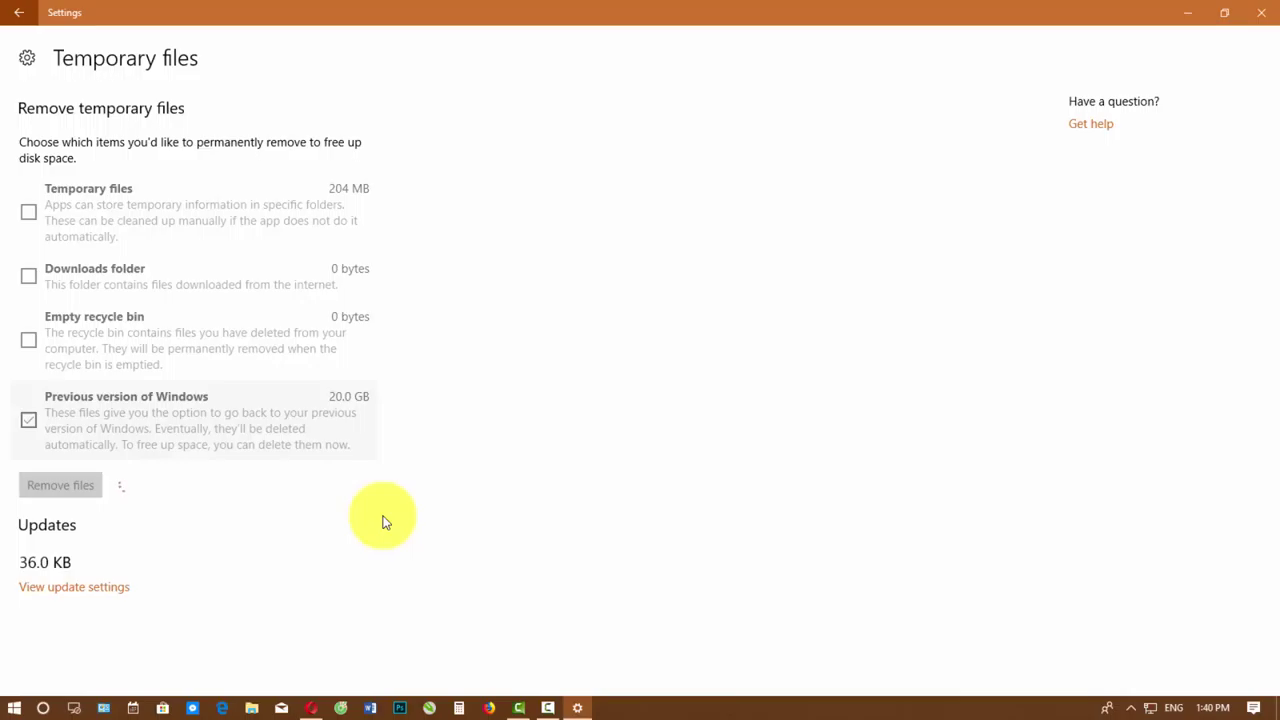
Show the connected apps in the People flyout and open Mail from there
left_click(1057, 703)
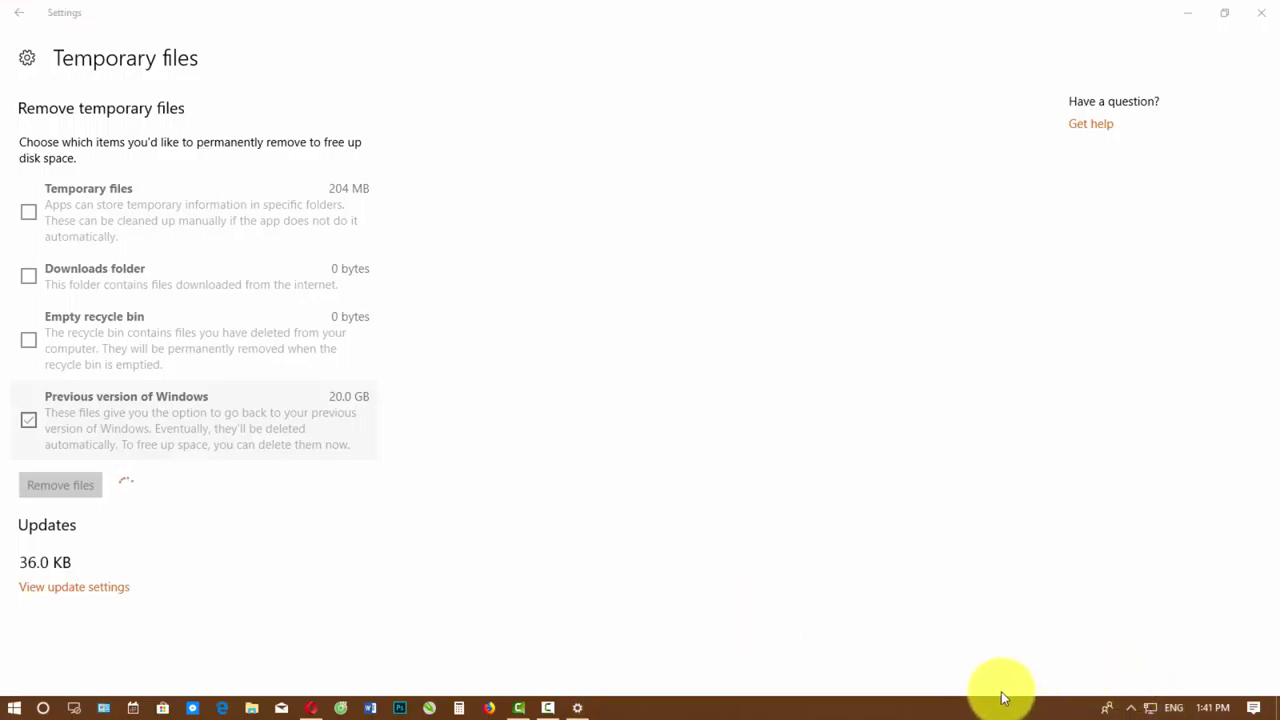
left_click(1107, 707)
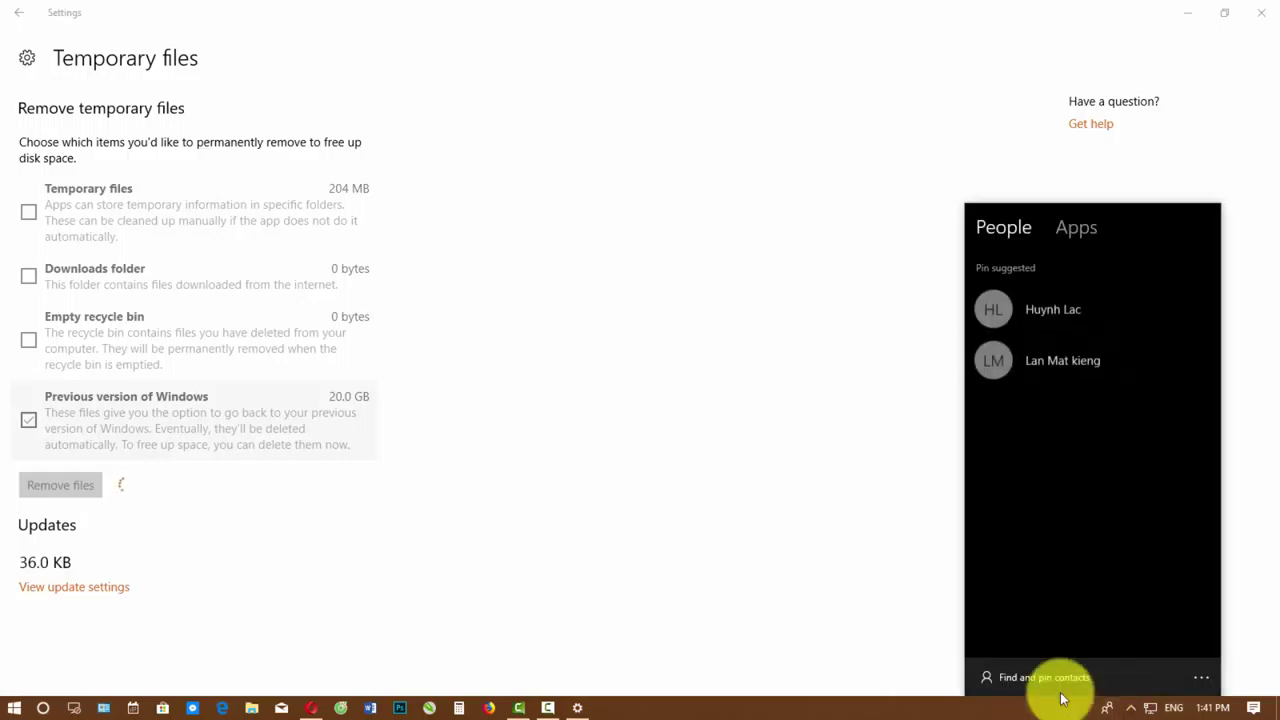
left_click(1082, 232)
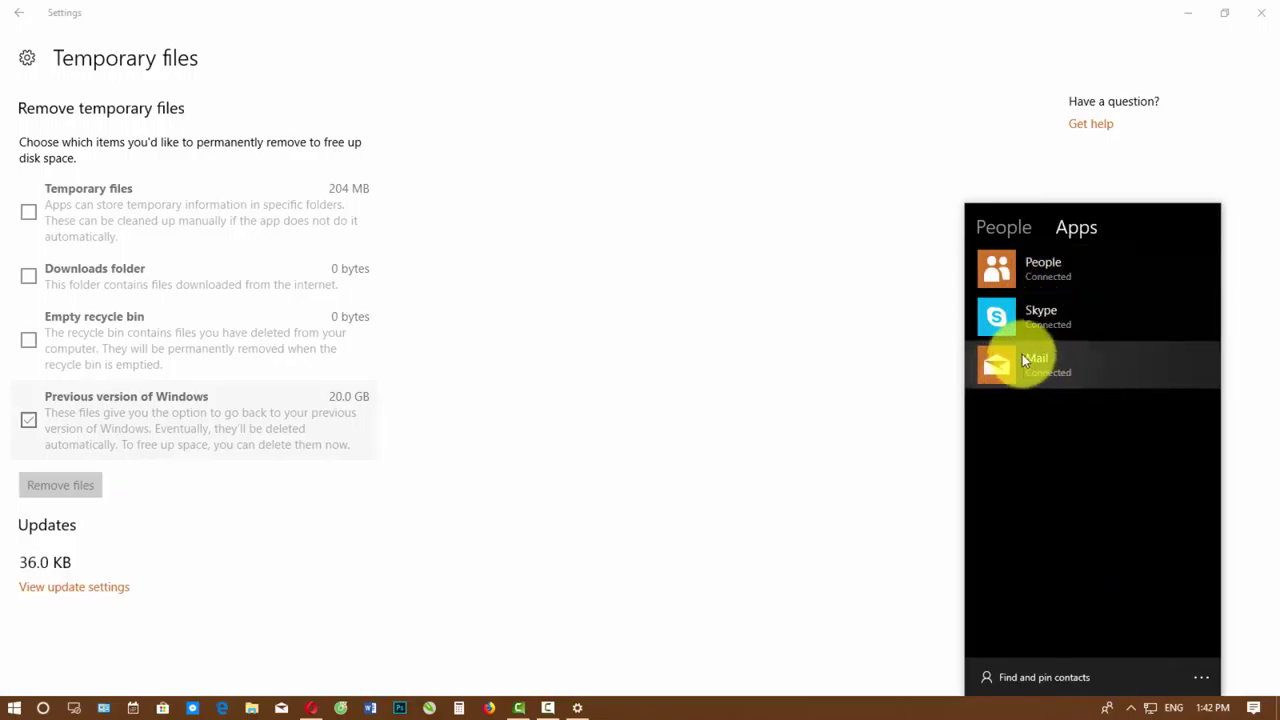
left_click(1057, 377)
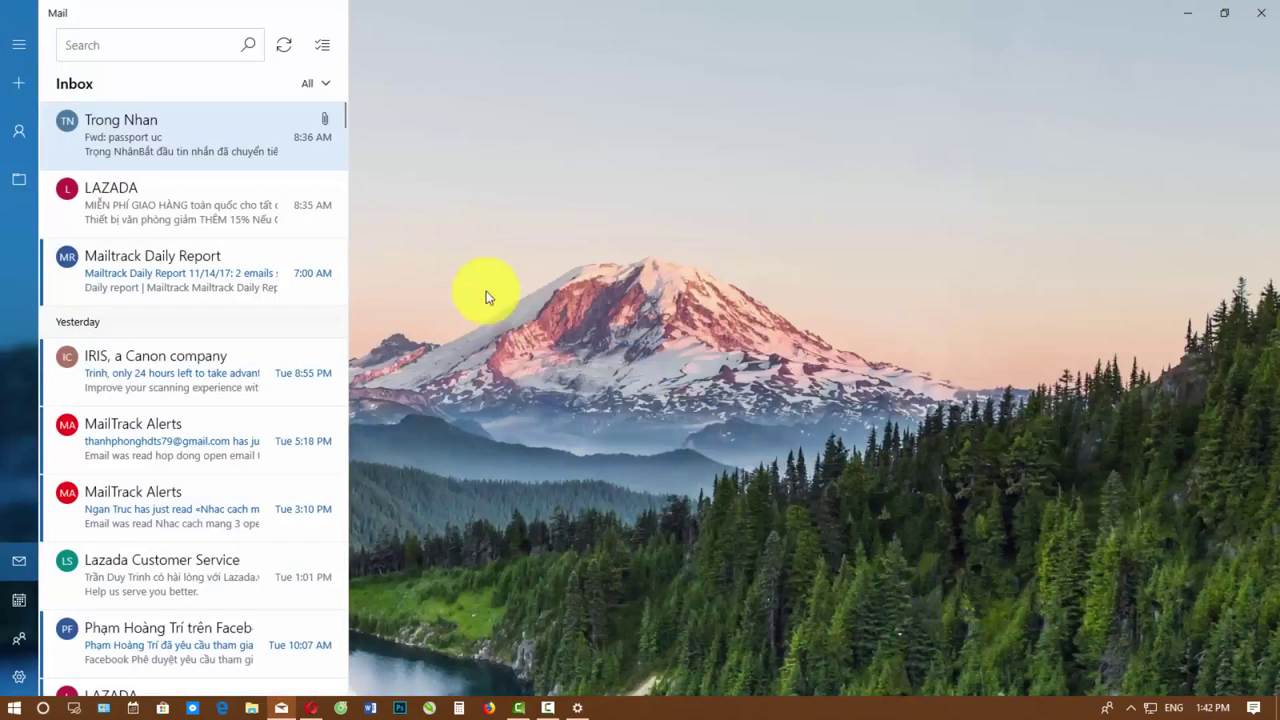
Toggle the Mail window between its reduced and maximized size and close it
double_click(553, 8)
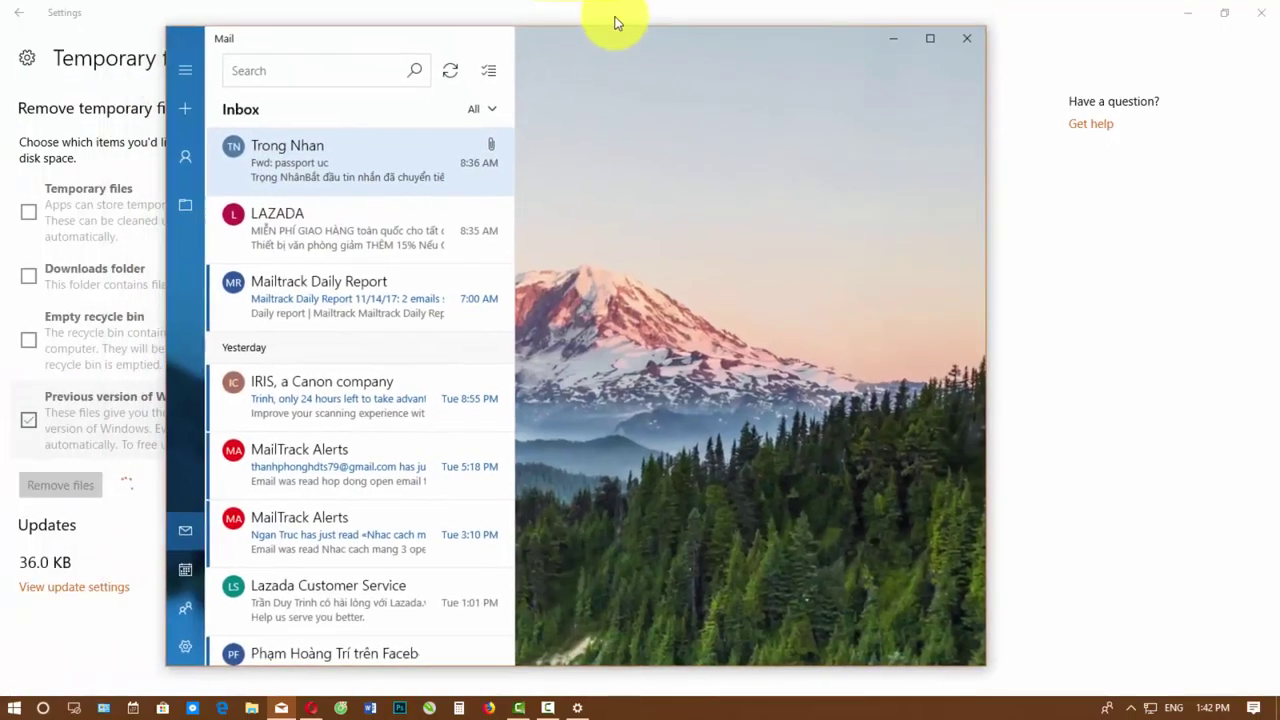
double_click(676, 38)
mouse_move(686, 14)
left_mouse_down()
mouse_move(686, 77)
mouse_move(686, 2)
left_mouse_up()
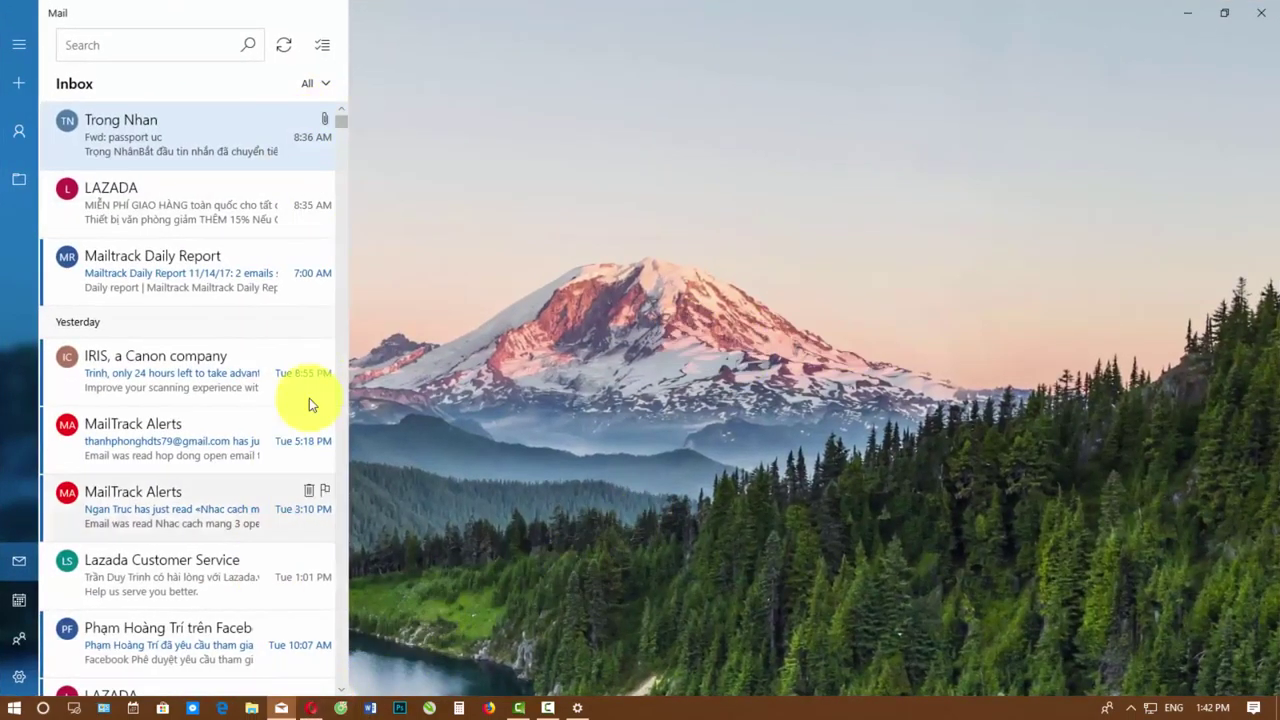
left_click_drag(1090, 12, 1040, 2)
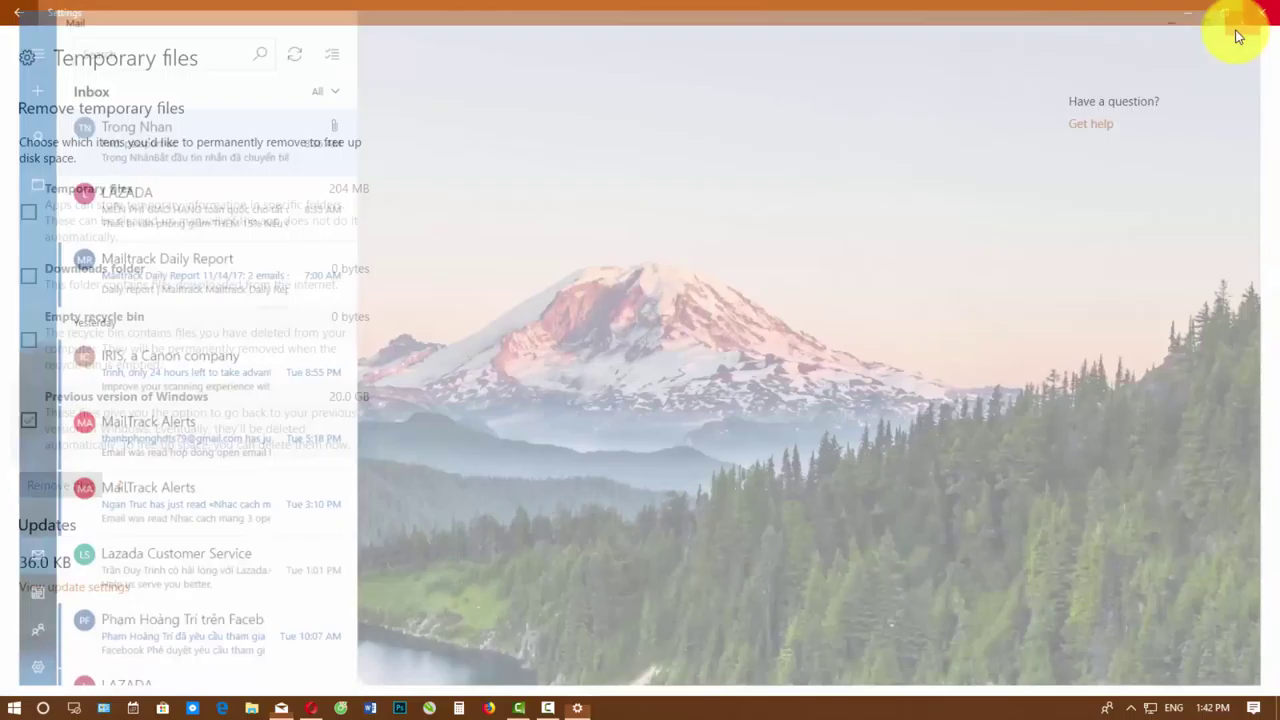
left_click(1248, 18)
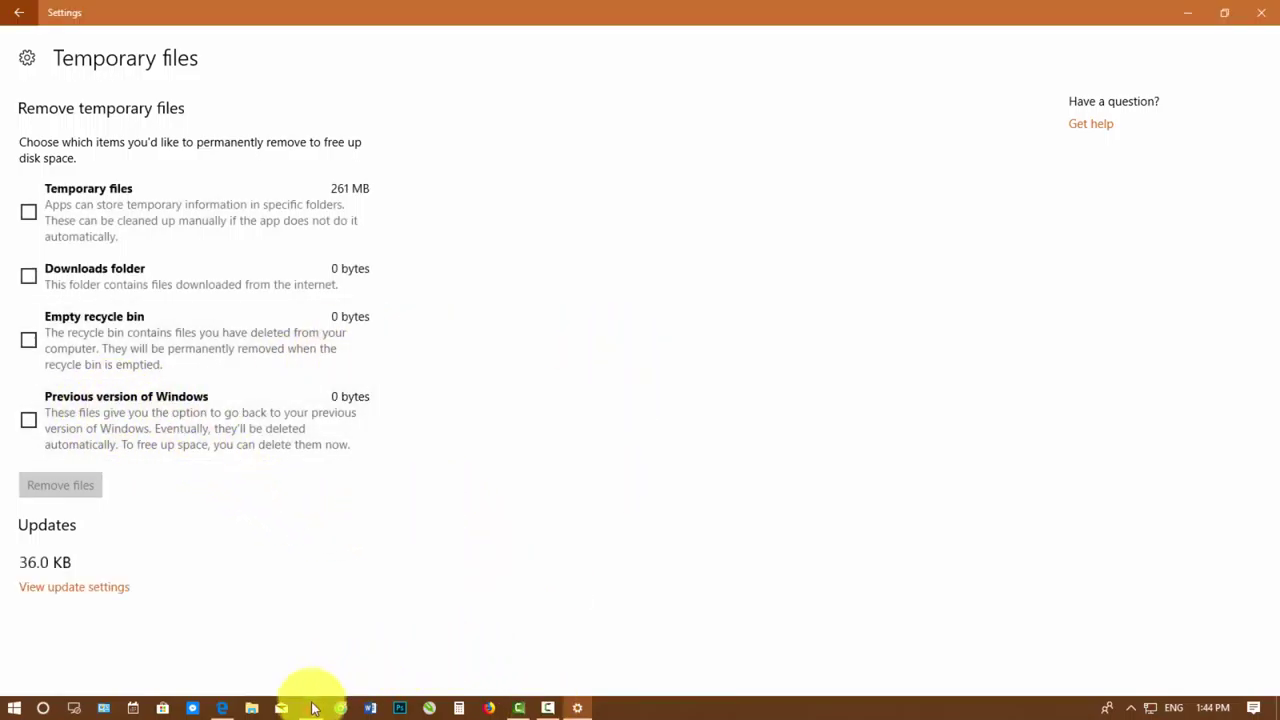
Check the drives' free space under This PC in File Explorer and inspect the contents of Local Disk (C:)
left_click(256, 707)
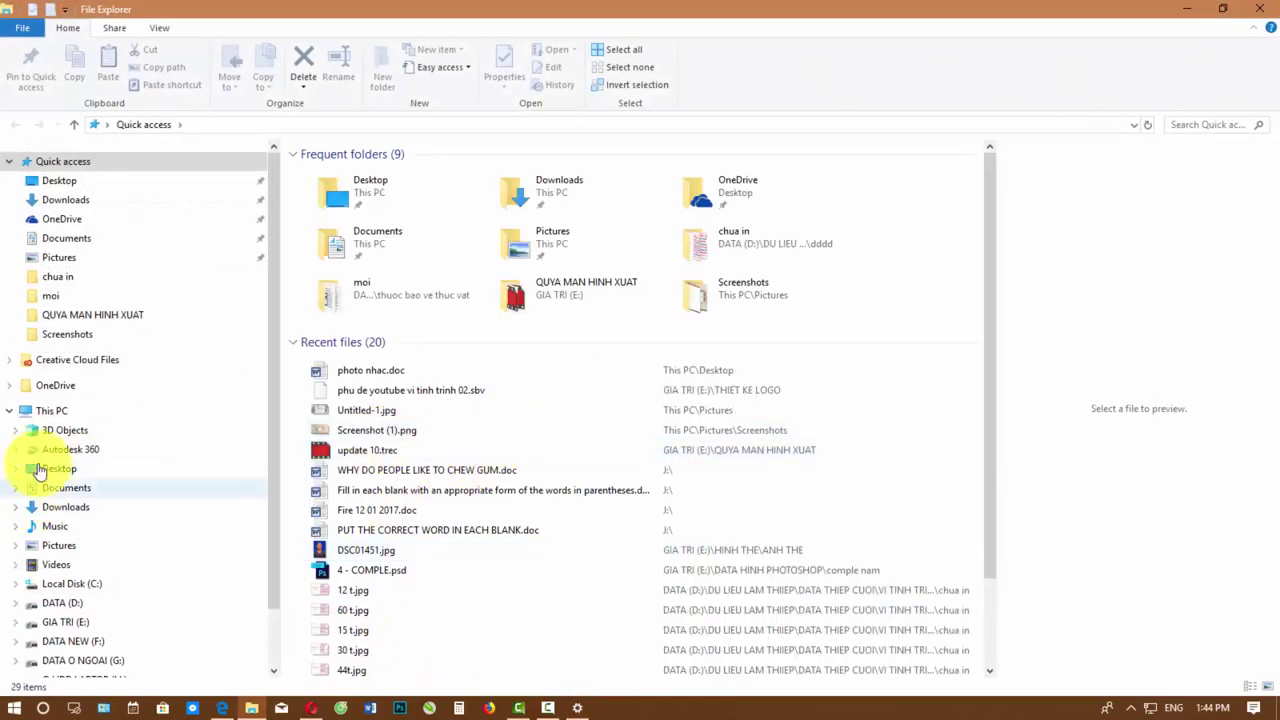
left_click(45, 412)
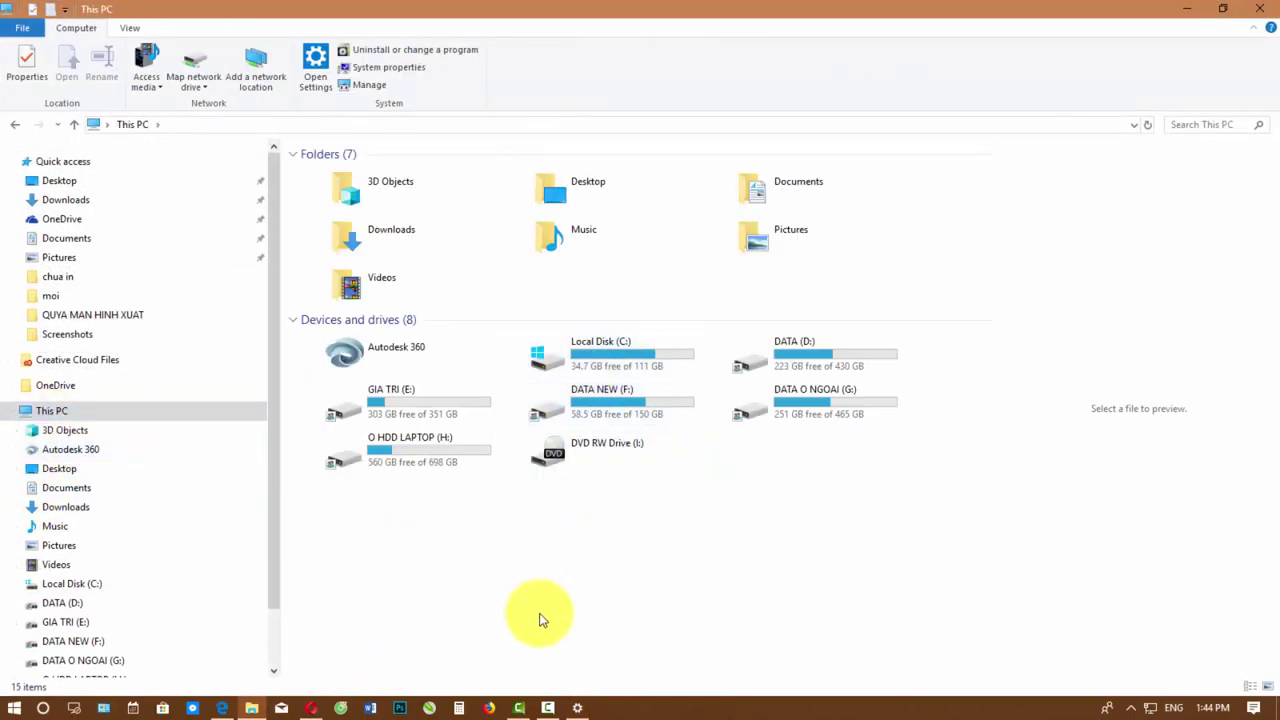
right_click(564, 553)
left_click(624, 461)
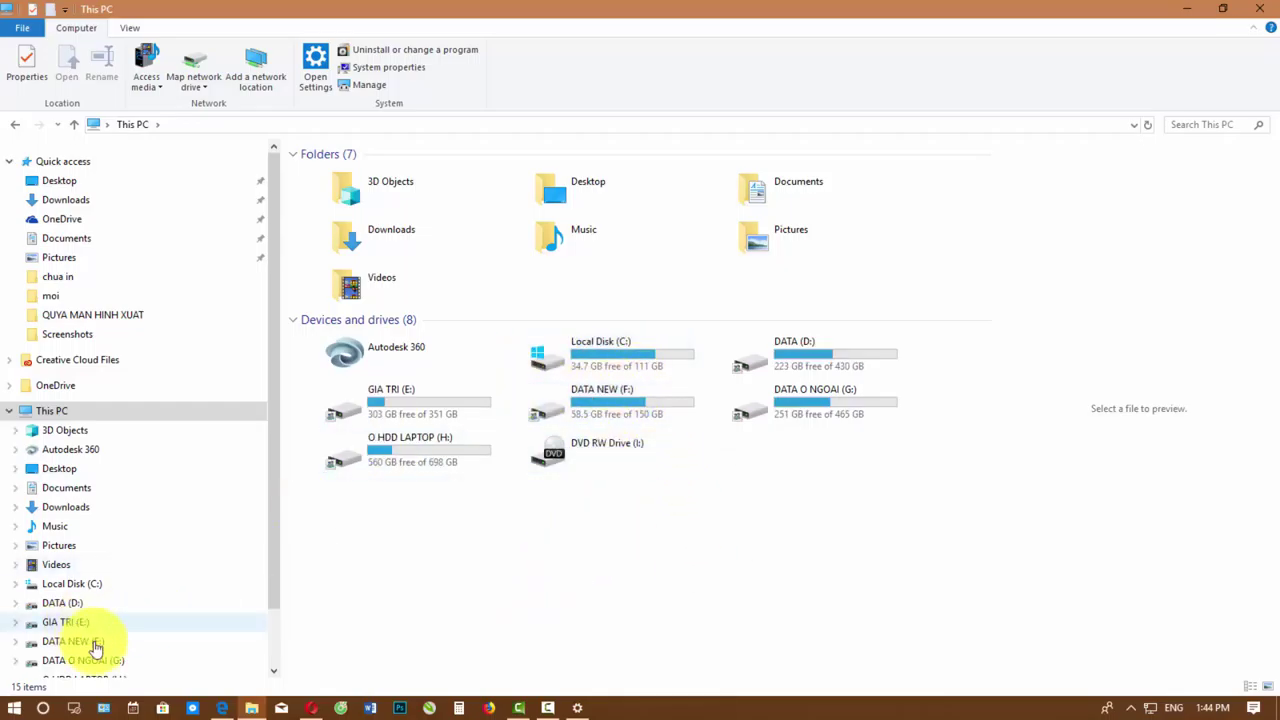
left_click(120, 597)
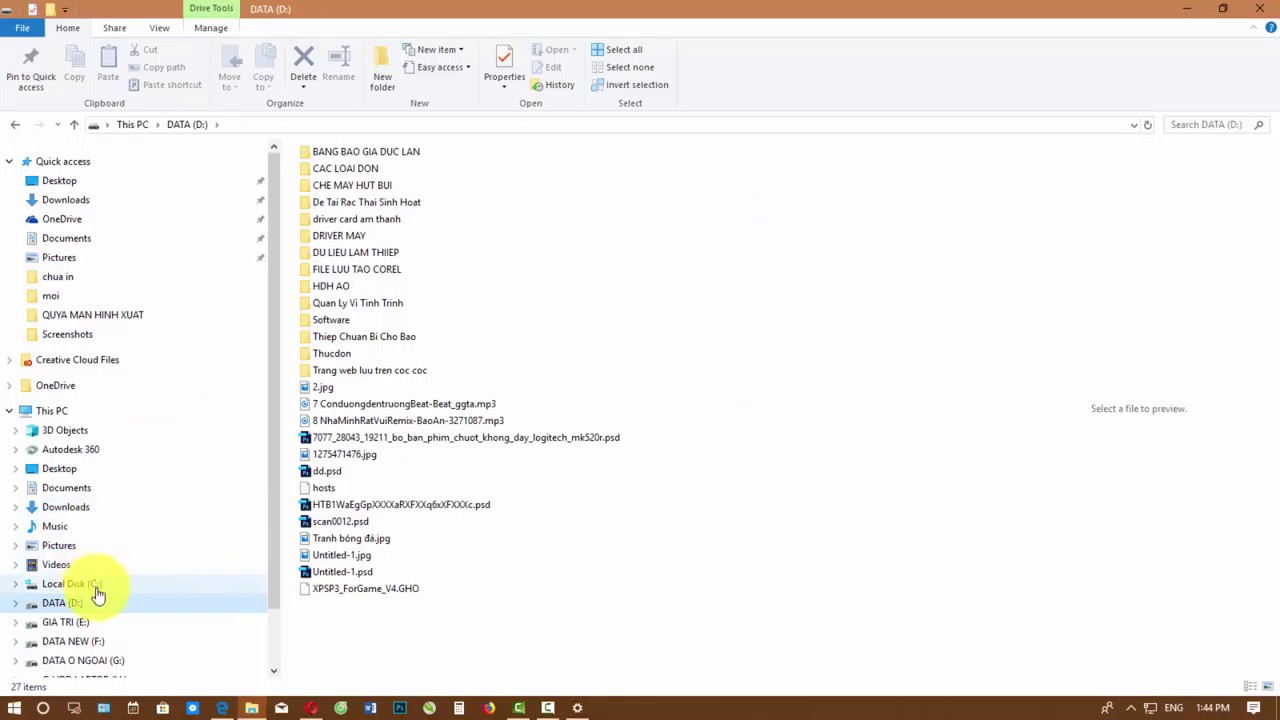
left_click(97, 585)
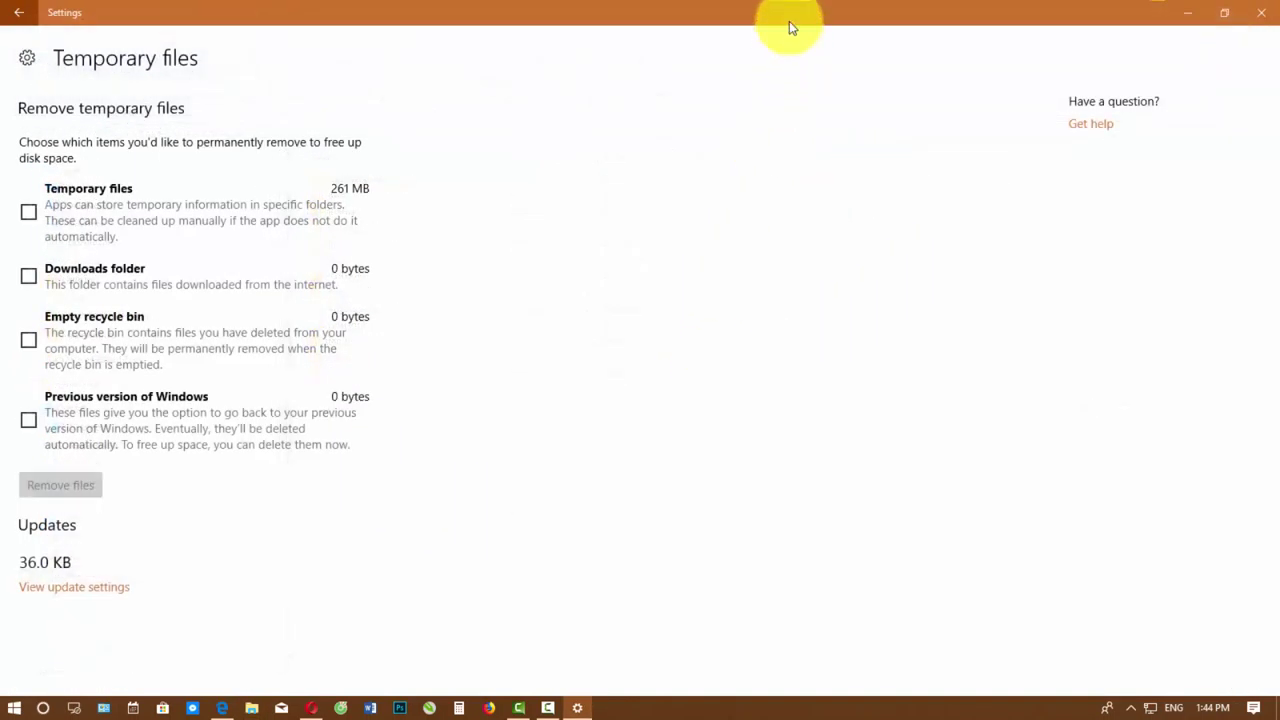
Back in Settings, select only the Temporary files category and remove its files
mouse_move(789, 25)
left_mouse_down()
mouse_move(789, 83)
mouse_move(789, 3)
left_mouse_up()
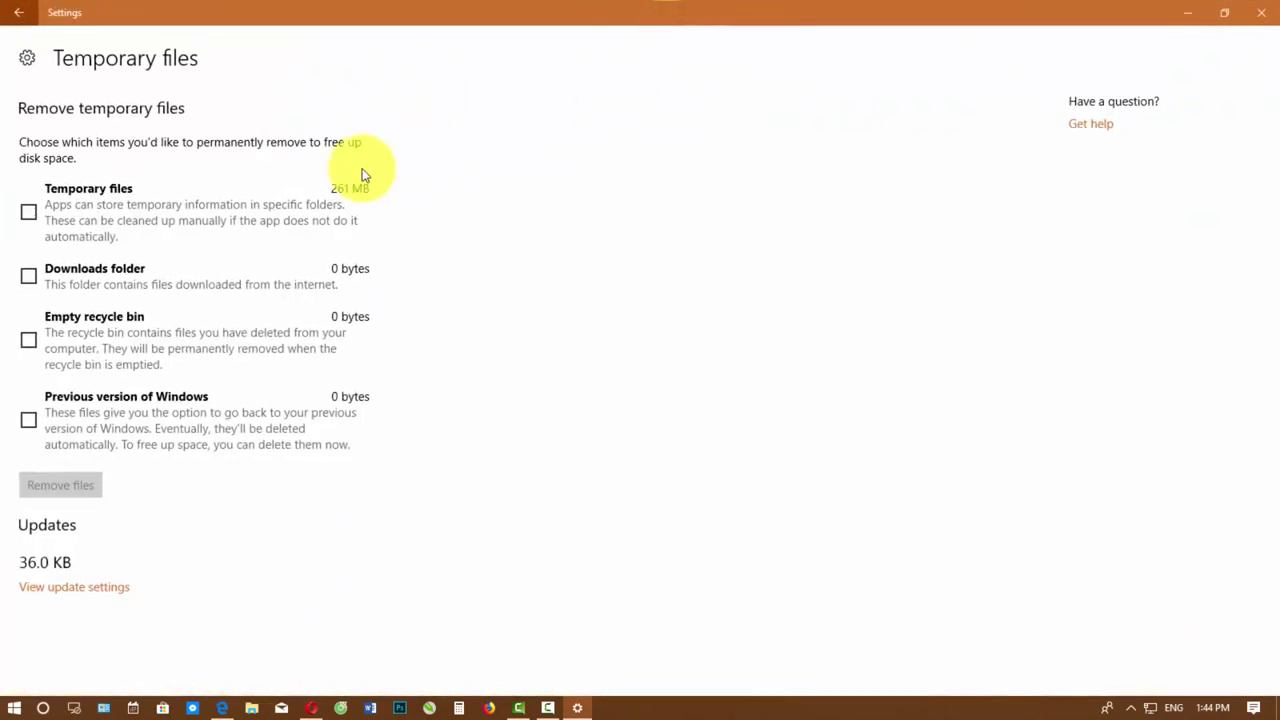
left_click(28, 212)
left_click(28, 212)
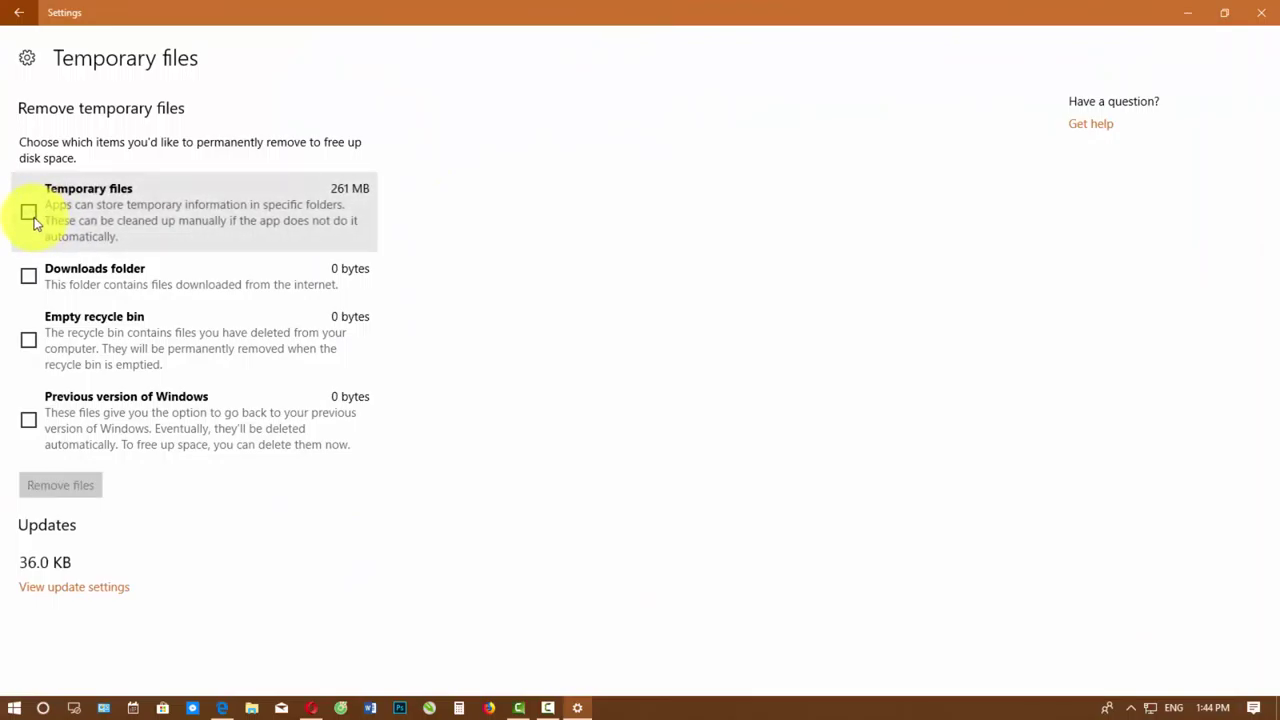
left_click(28, 212)
left_click(92, 485)
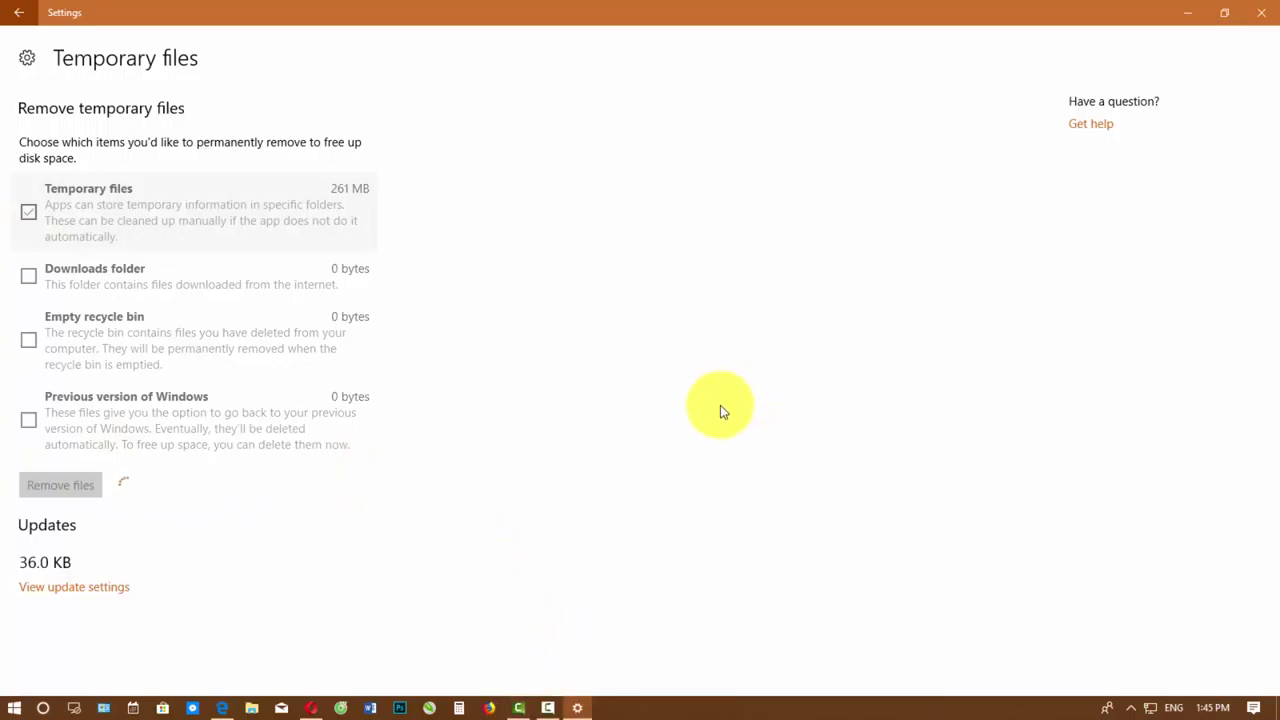
Minimize the Settings window and refresh the desktop
left_click(1187, 12)
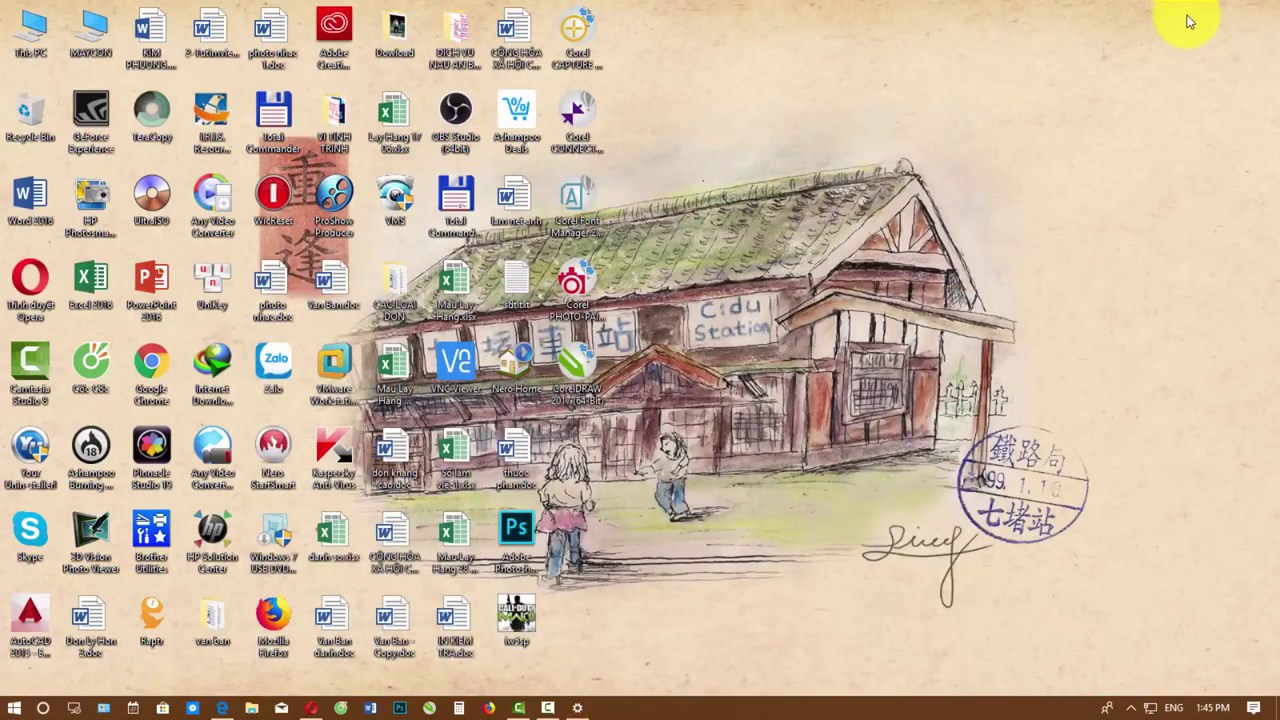
right_click(877, 118)
left_click(908, 182)
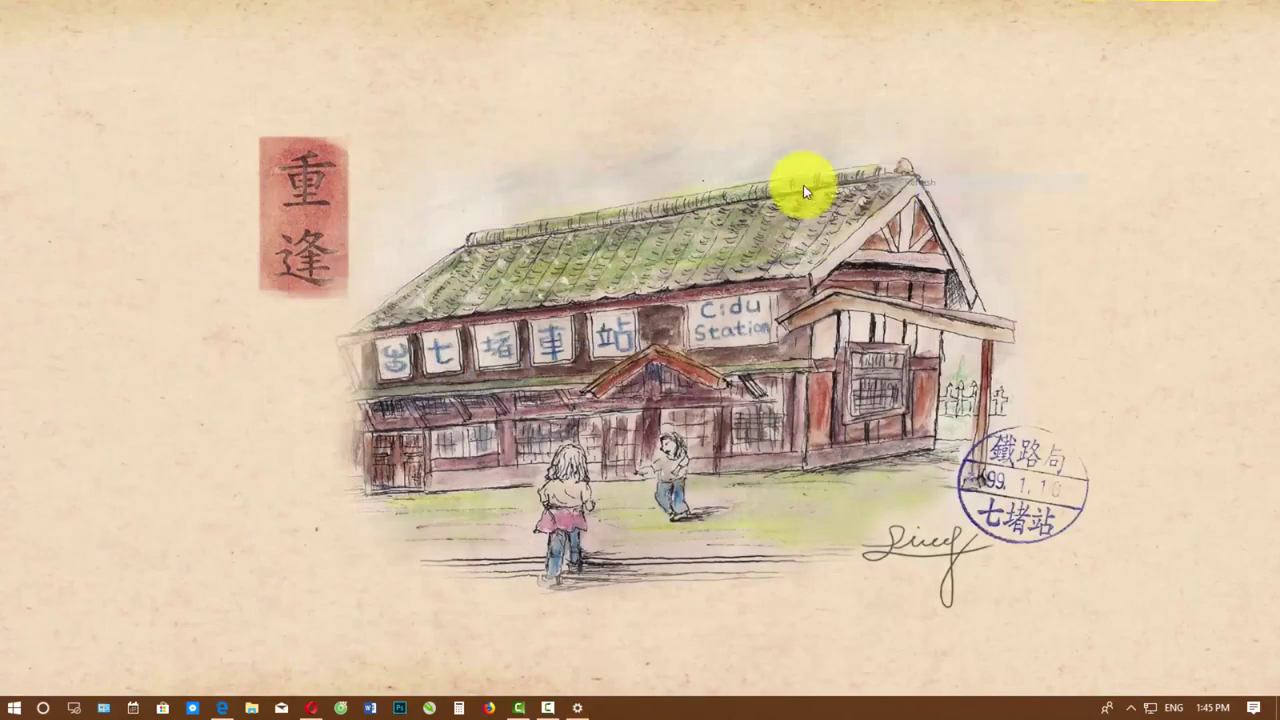